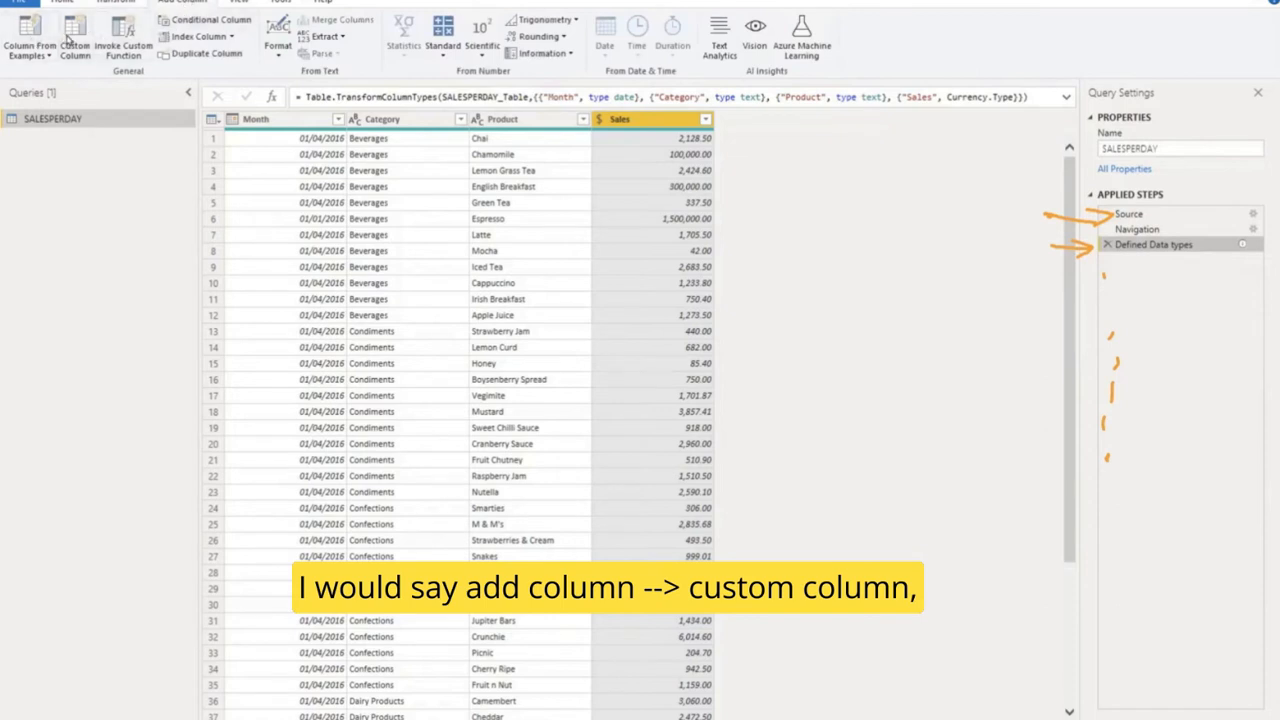
Add a custom column named "Sales tax" with the formula 0.10 * [Sales]
{"action": "left_click", "coordinate": [72, 38]}
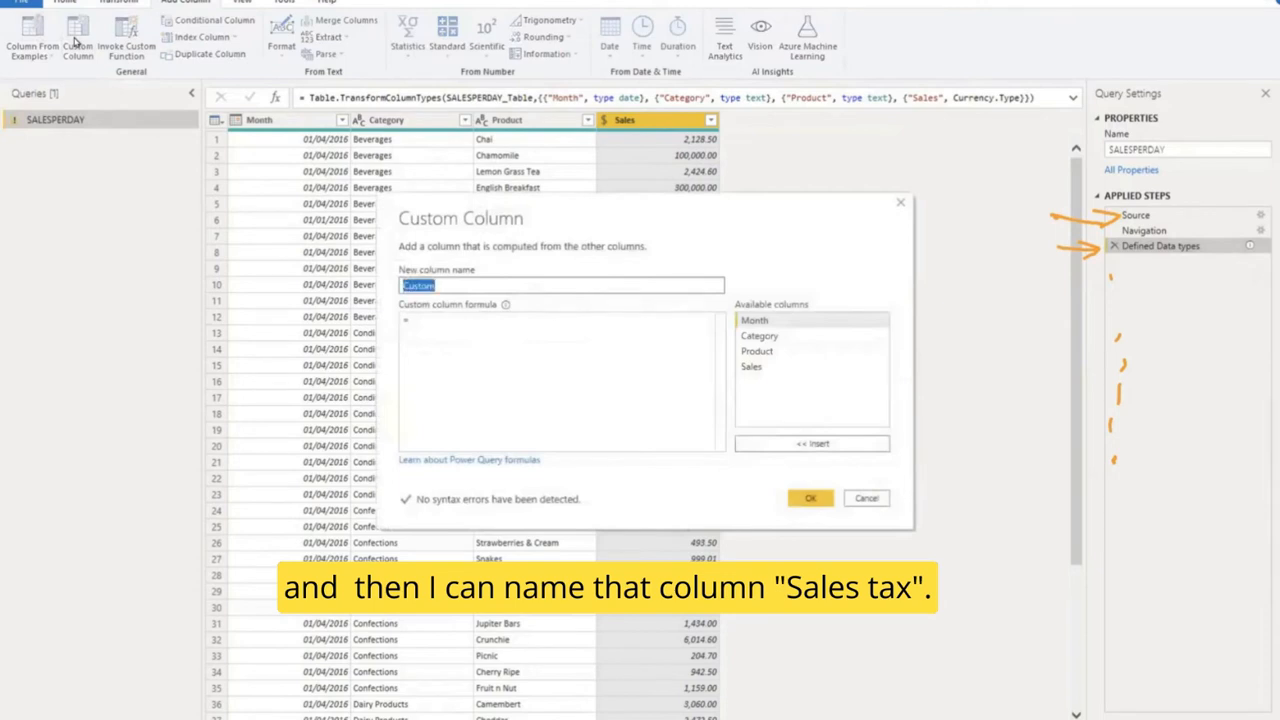
{"action": "type", "text": "Sales tax"}
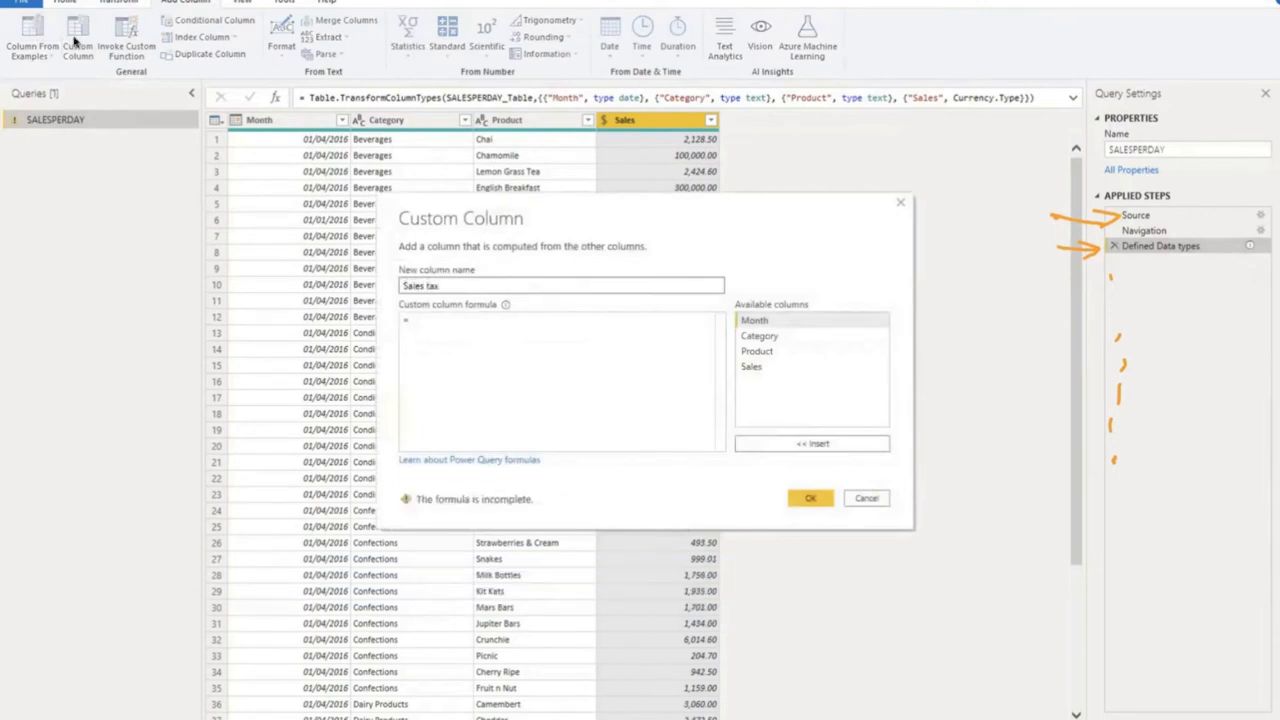
{"action": "left_click", "coordinate": [450, 326]}
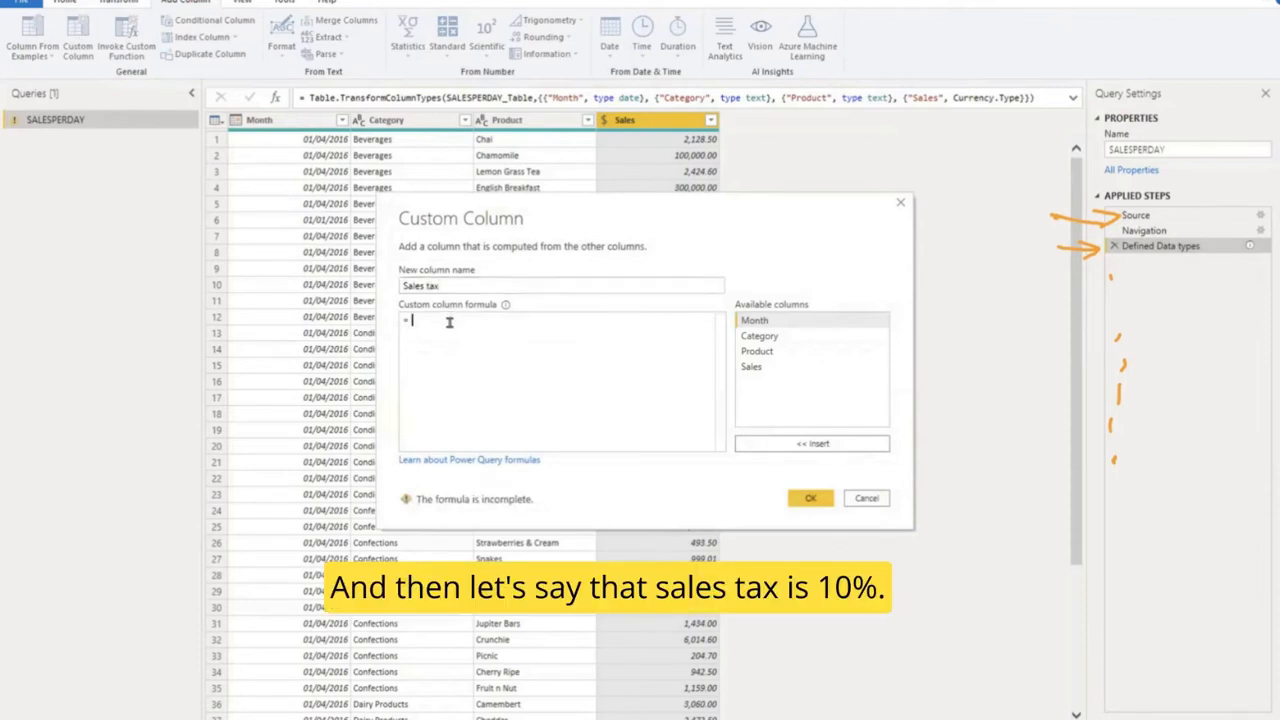
{"action": "type", "text": "0.10 "}
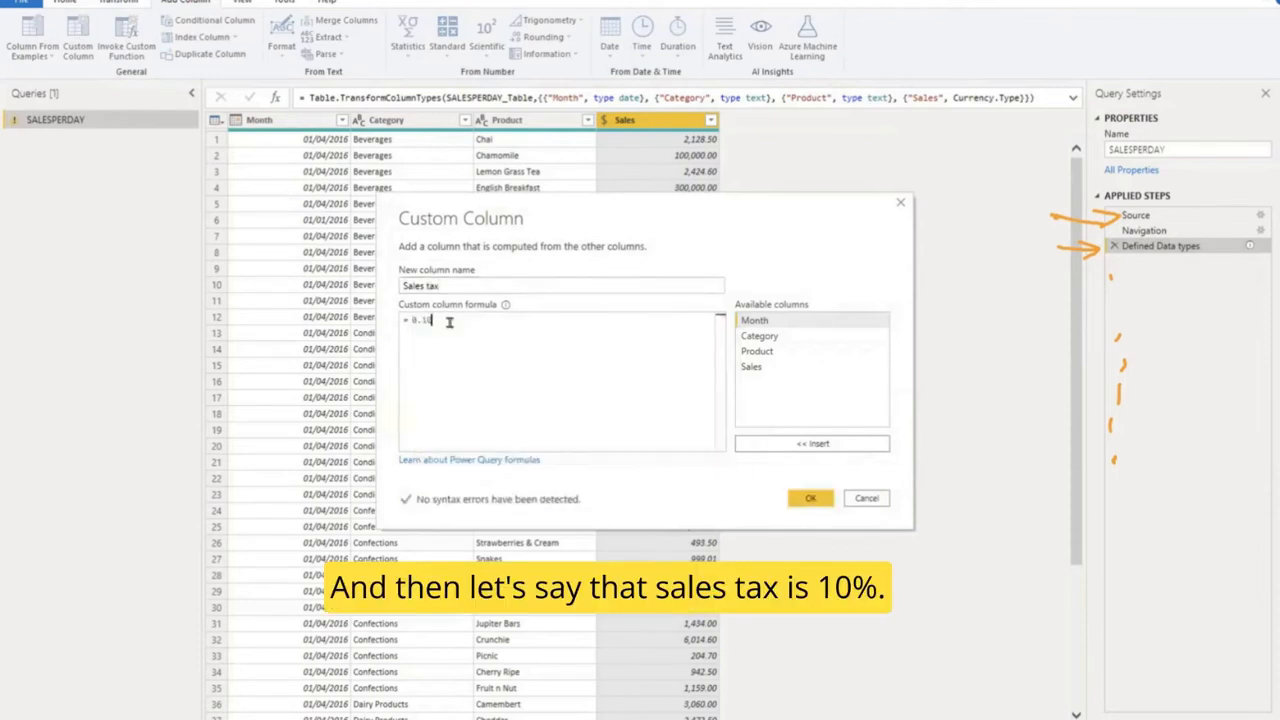
{"action": "type", "text": "*"}
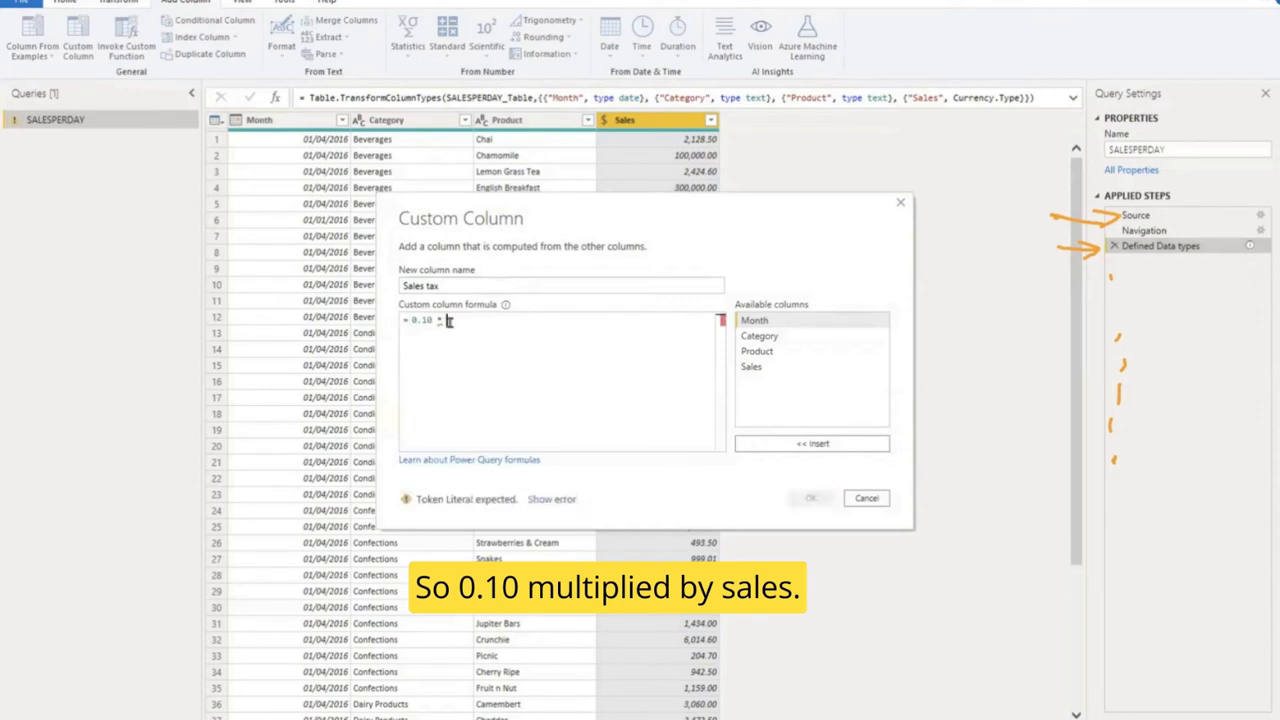
{"action": "double_click", "coordinate": [770, 367]}
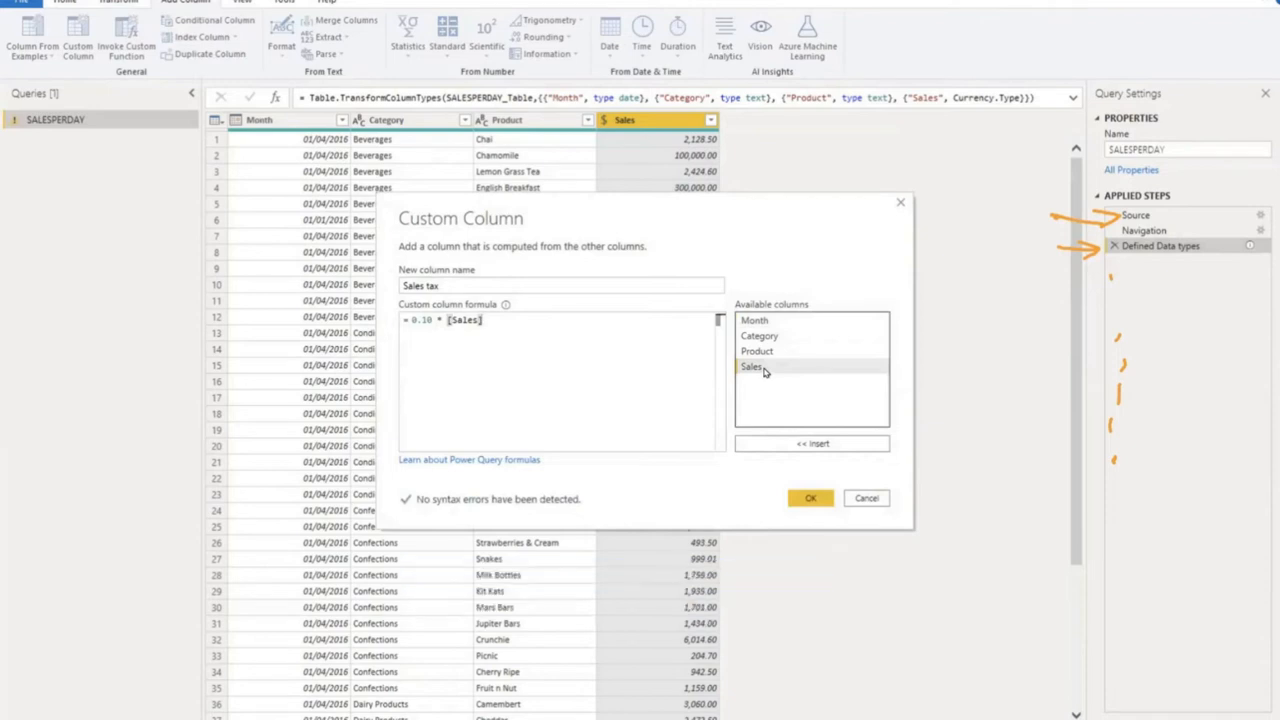
{"action": "left_click", "coordinate": [821, 502]}
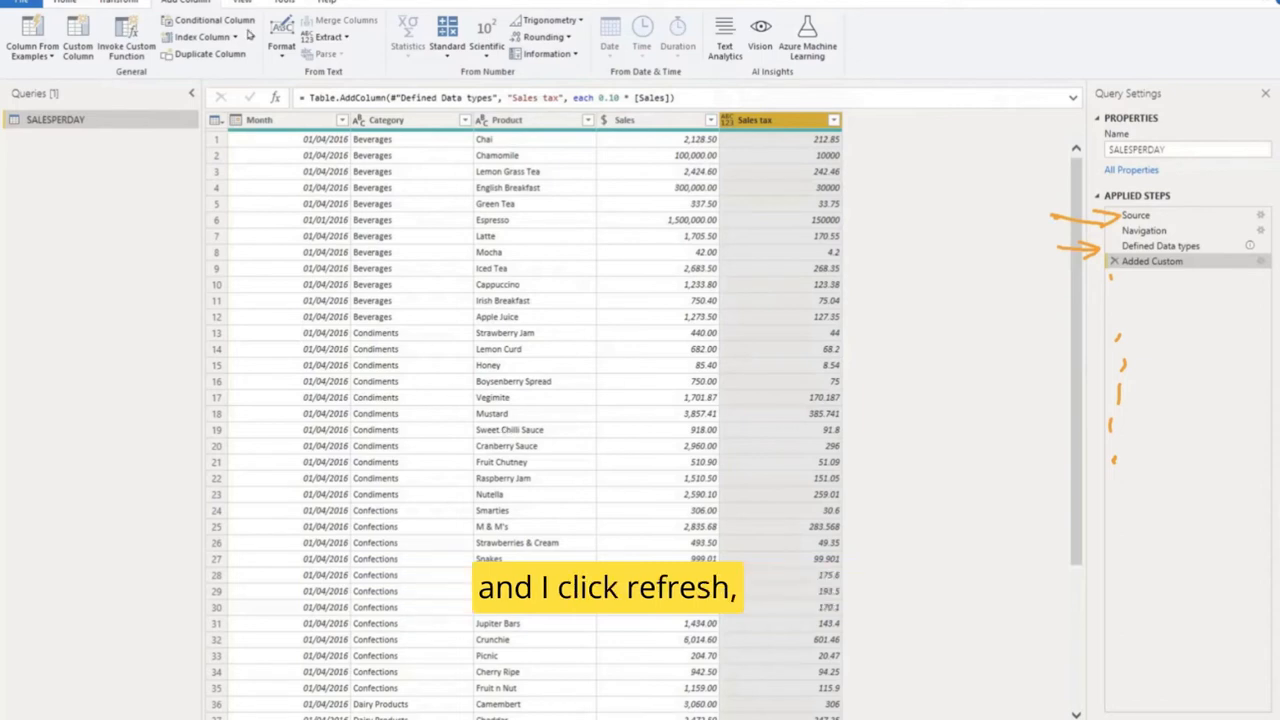
Rename the Added Custom step to "Calculated Tax on Sales" and give it the description "we apply a 10% tax on sales"
{"action": "left_click", "coordinate": [80, 4]}
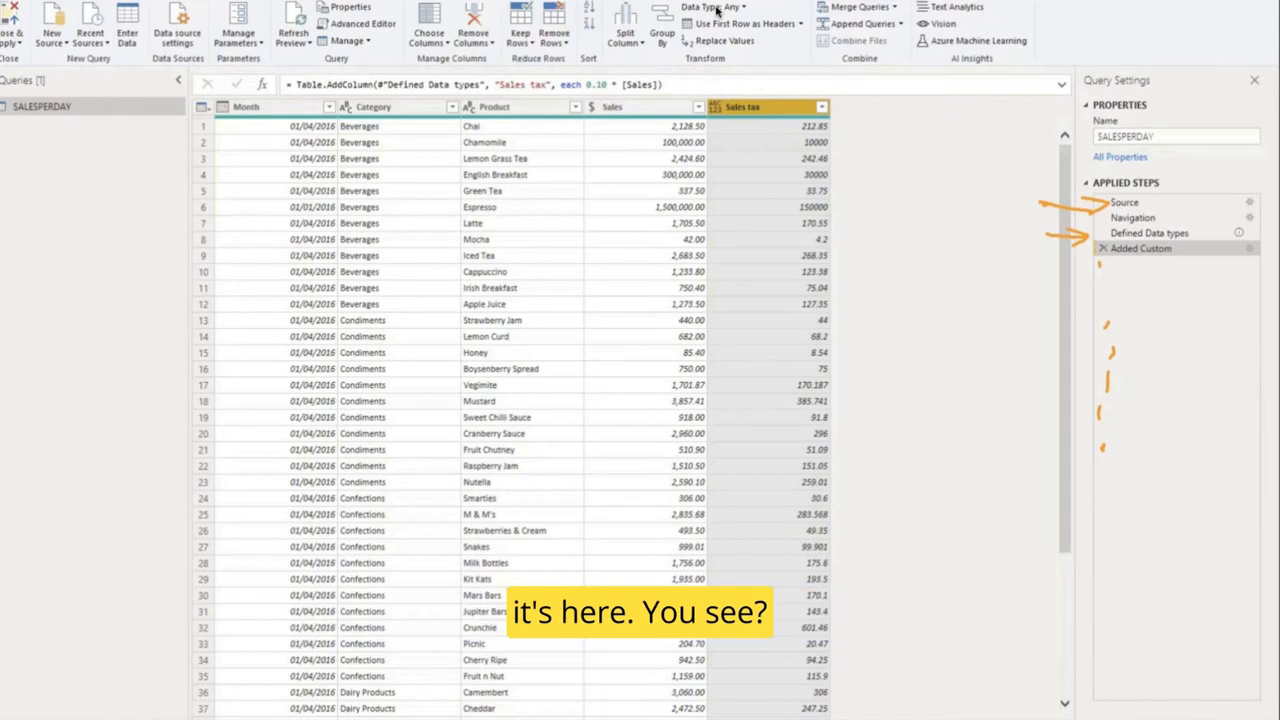
{"action": "right_click", "coordinate": [1170, 249]}
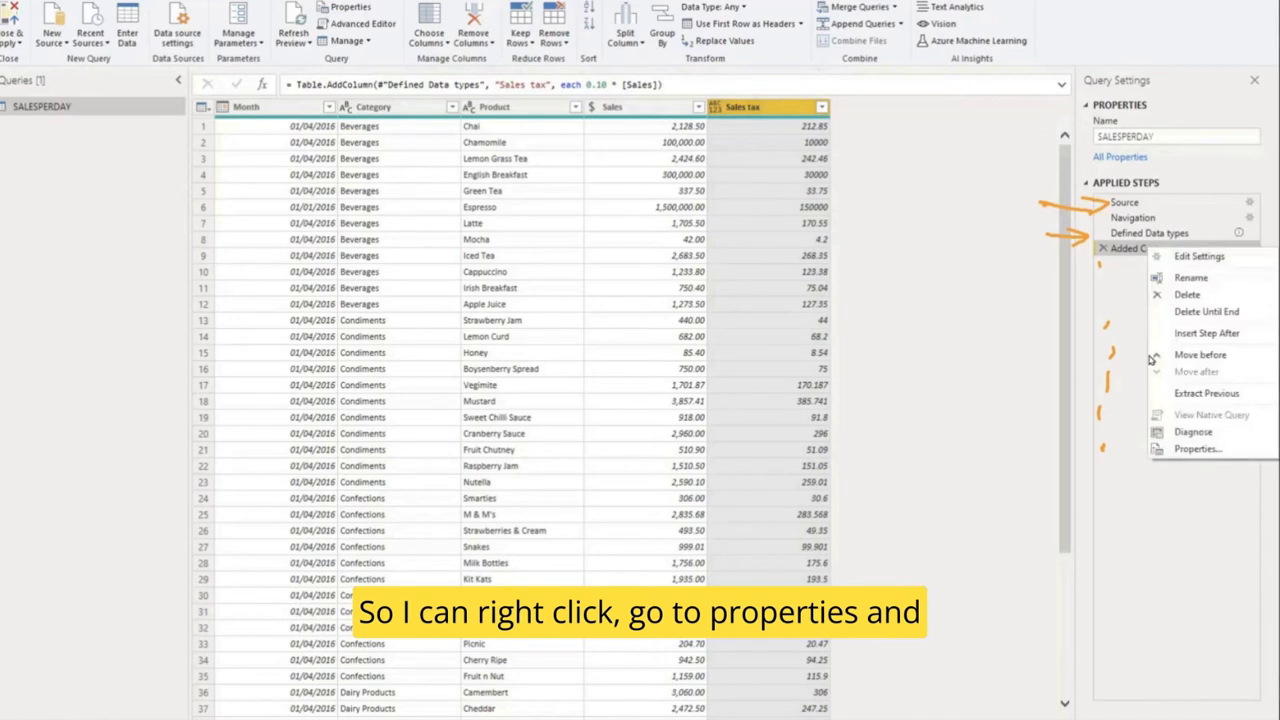
{"action": "left_click", "coordinate": [1249, 451]}
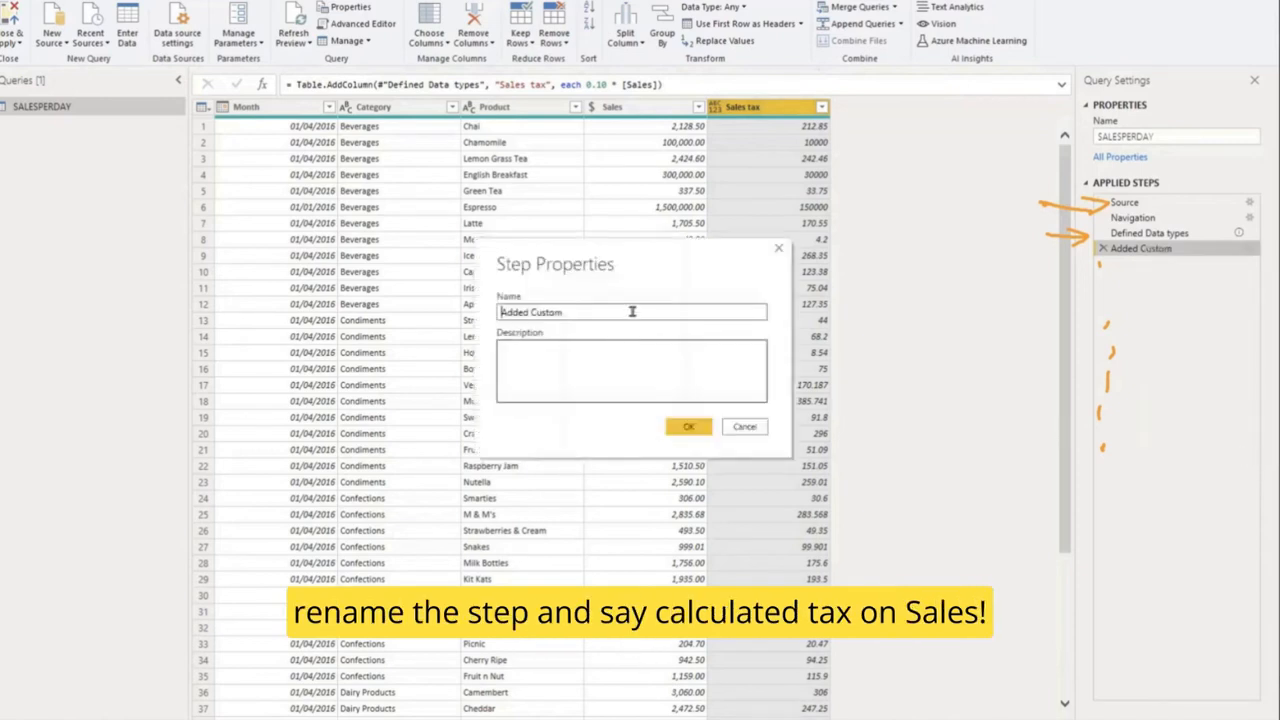
{"action": "left_click_drag", "start_coordinate": [628, 311], "coordinate": [468, 315]}
{"action": "type", "text": "Ca"}
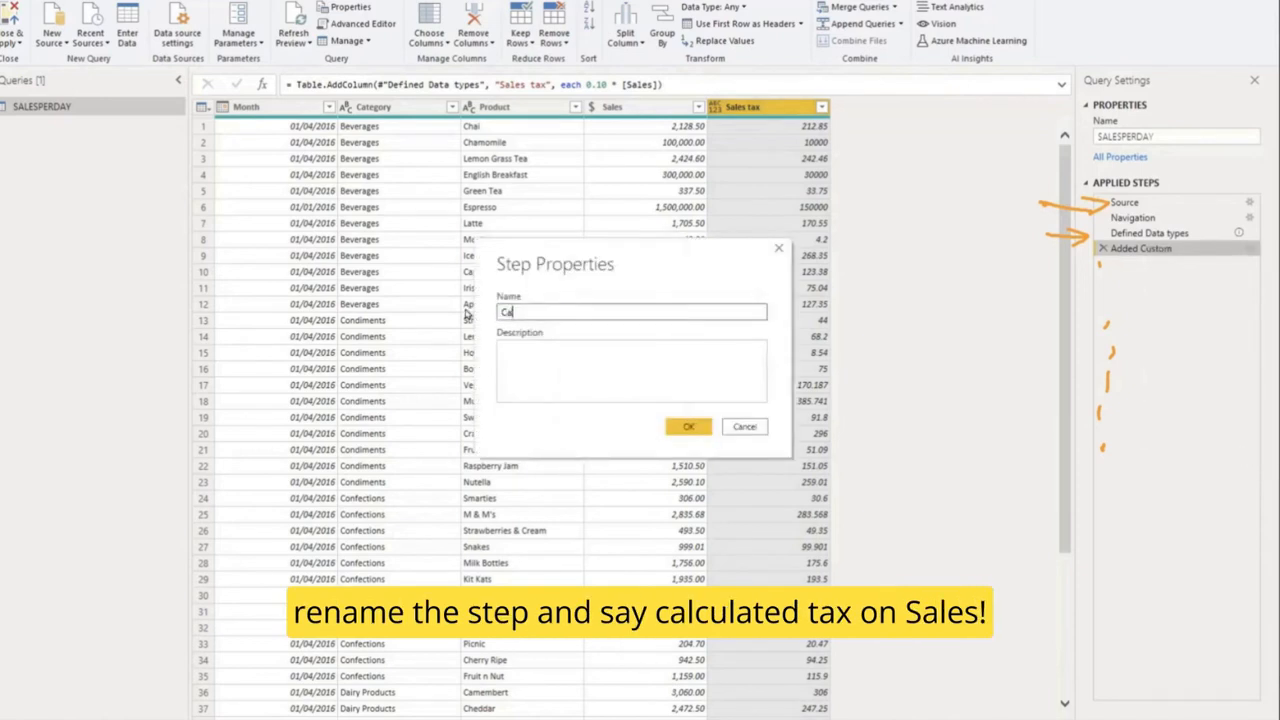
{"action": "type", "text": "lculated Tax on Sales"}
{"action": "key", "text": "Tab"}
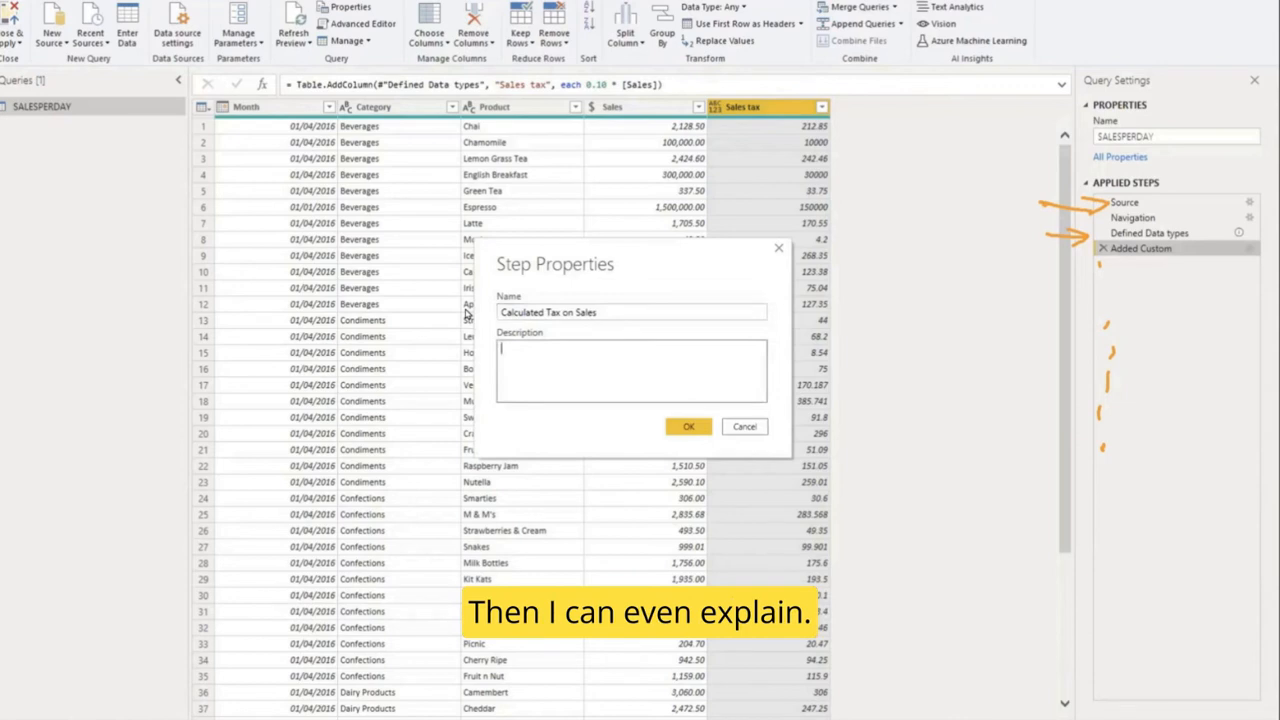
{"action": "type", "text": "we"}
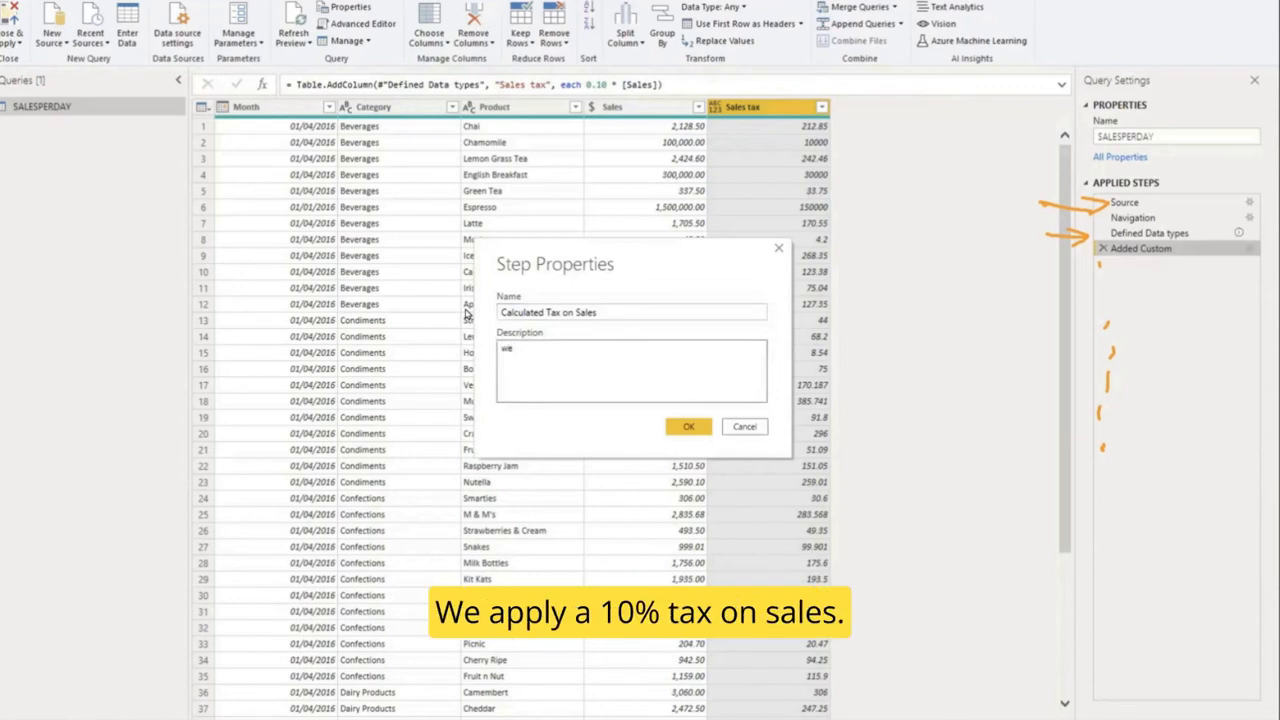
{"action": "type", "text": " apply a 10% tax on sales"}
{"action": "left_click", "coordinate": [700, 430]}
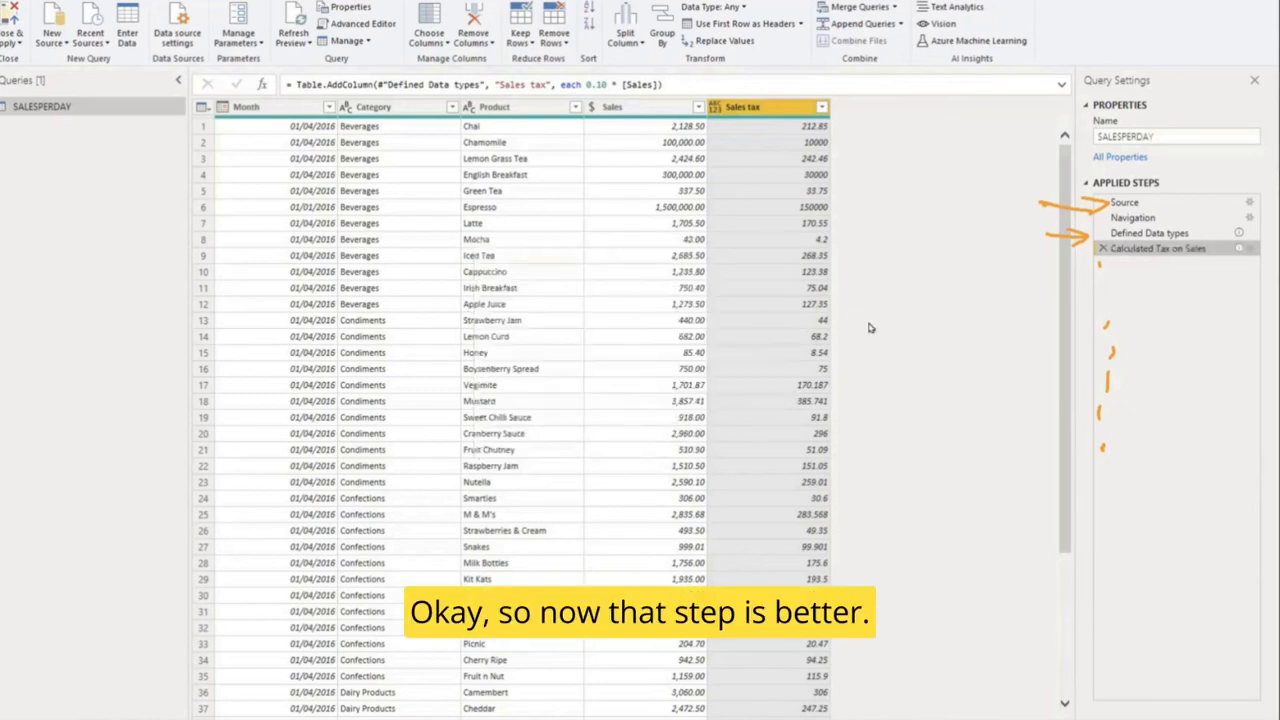
{"action": "mouse_move", "coordinate": [1133, 253]}
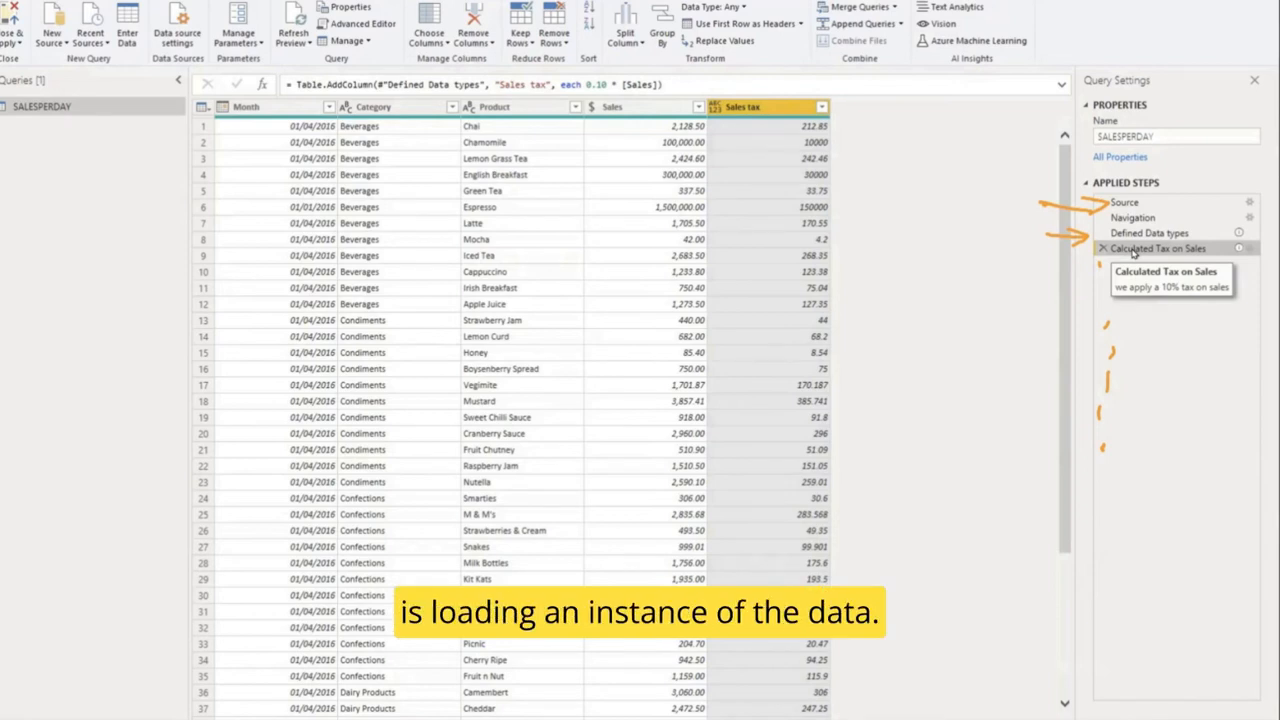
{"action": "mouse_move", "coordinate": [44, 134]}
{"action": "left_mouse_down"}
{"action": "mouse_move", "coordinate": [45, 160]}
{"action": "mouse_move", "coordinate": [65, 158]}
{"action": "left_mouse_up"}
{"action": "mouse_move", "coordinate": [78, 145]}
{"action": "left_mouse_down"}
{"action": "mouse_move", "coordinate": [69, 157]}
{"action": "mouse_move", "coordinate": [140, 150]}
{"action": "mouse_move", "coordinate": [42, 175]}
{"action": "left_mouse_up"}
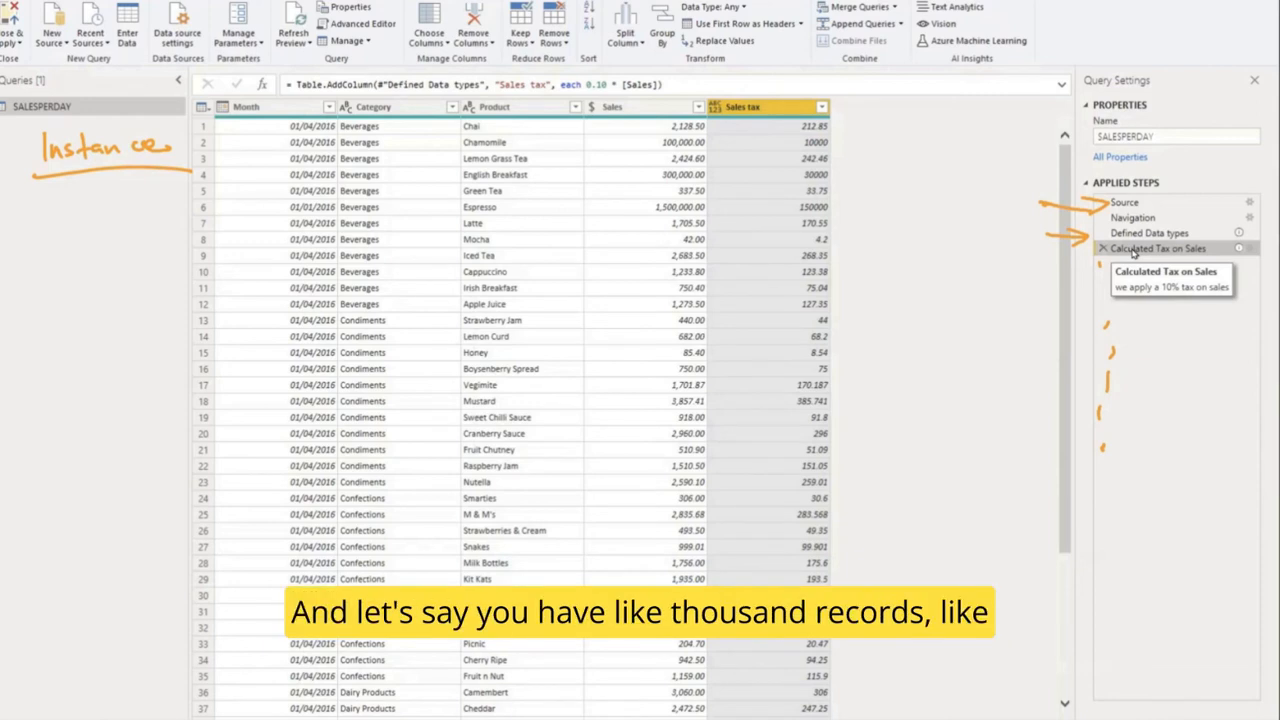
{"action": "mouse_move", "coordinate": [66, 191]}
{"action": "left_mouse_down"}
{"action": "mouse_move", "coordinate": [60, 221]}
{"action": "mouse_move", "coordinate": [105, 193]}
{"action": "left_mouse_up"}
{"action": "mouse_move", "coordinate": [127, 189]}
{"action": "left_mouse_down"}
{"action": "mouse_move", "coordinate": [147, 192]}
{"action": "mouse_move", "coordinate": [46, 237]}
{"action": "left_mouse_up"}
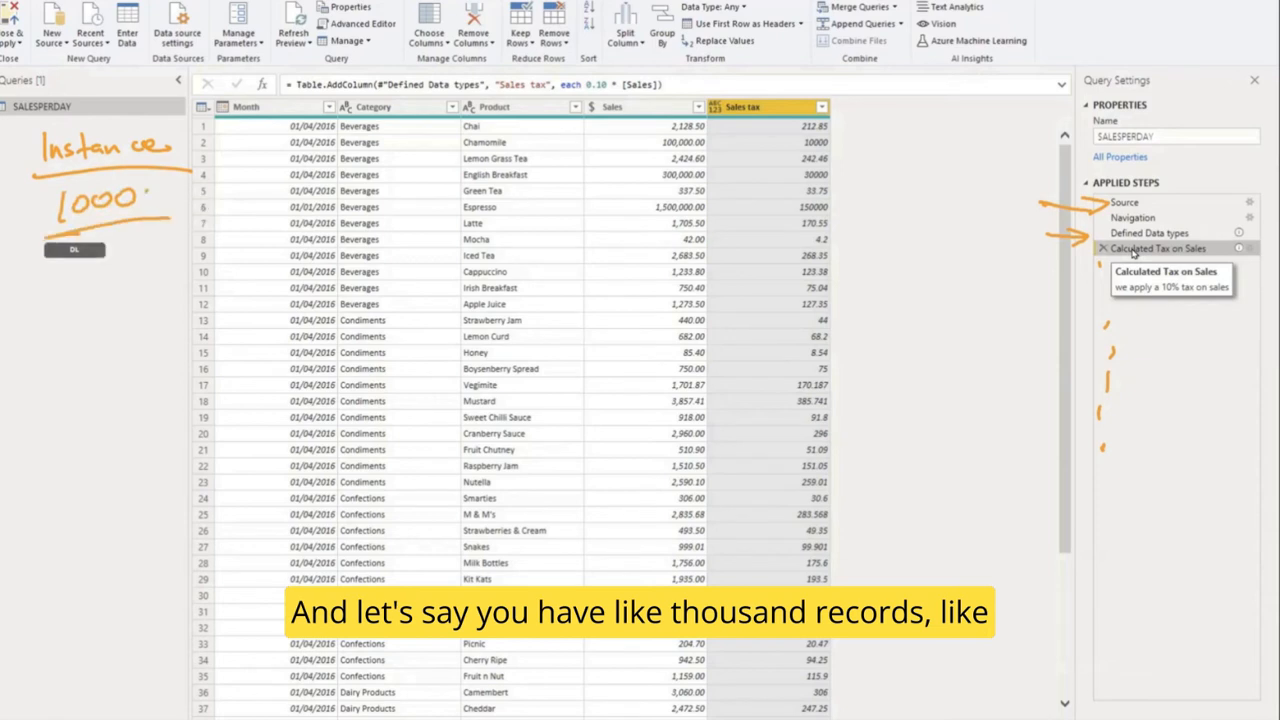
{"action": "left_click_drag", "start_coordinate": [156, 193], "coordinate": [155, 212]}
{"action": "left_click_drag", "start_coordinate": [163, 200], "coordinate": [177, 211]}
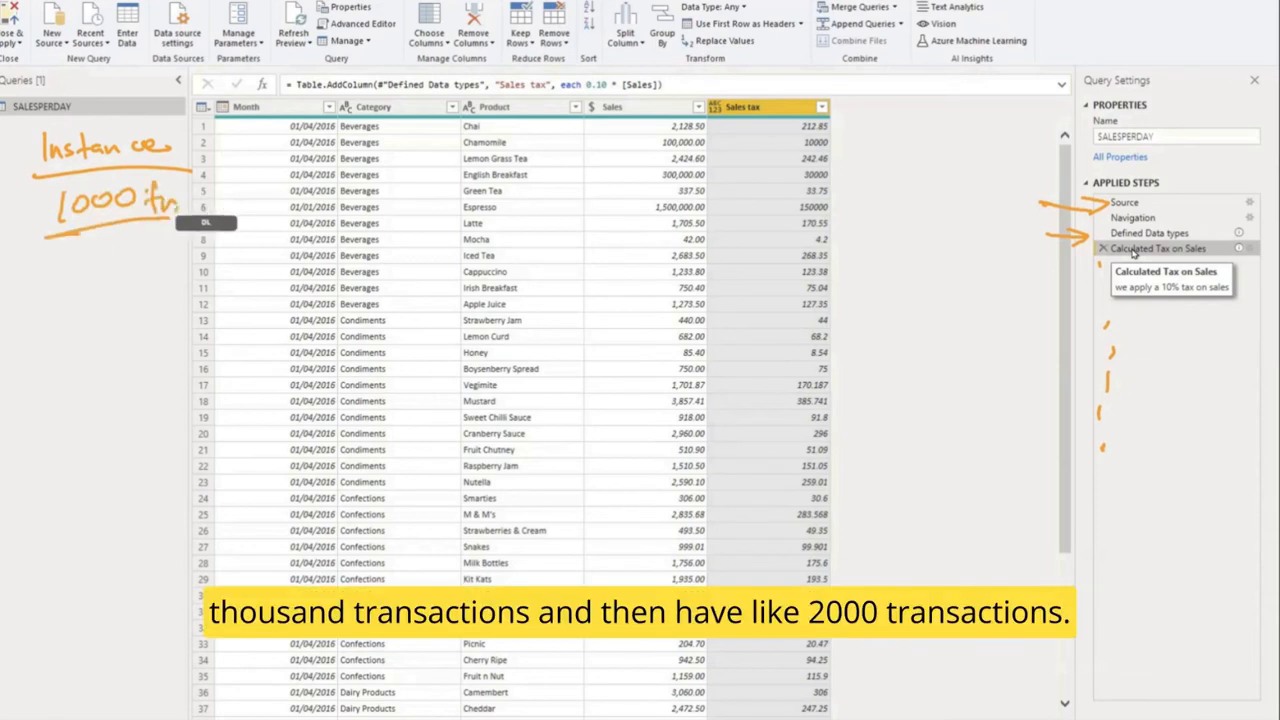
{"action": "mouse_move", "coordinate": [70, 258]}
{"action": "left_mouse_down"}
{"action": "mouse_move", "coordinate": [92, 272]}
{"action": "mouse_move", "coordinate": [103, 262]}
{"action": "left_mouse_up"}
{"action": "left_click_drag", "start_coordinate": [123, 260], "coordinate": [161, 272]}
{"action": "left_click_drag", "start_coordinate": [166, 262], "coordinate": [178, 266]}
{"action": "left_click_drag", "start_coordinate": [200, 262], "coordinate": [46, 288]}
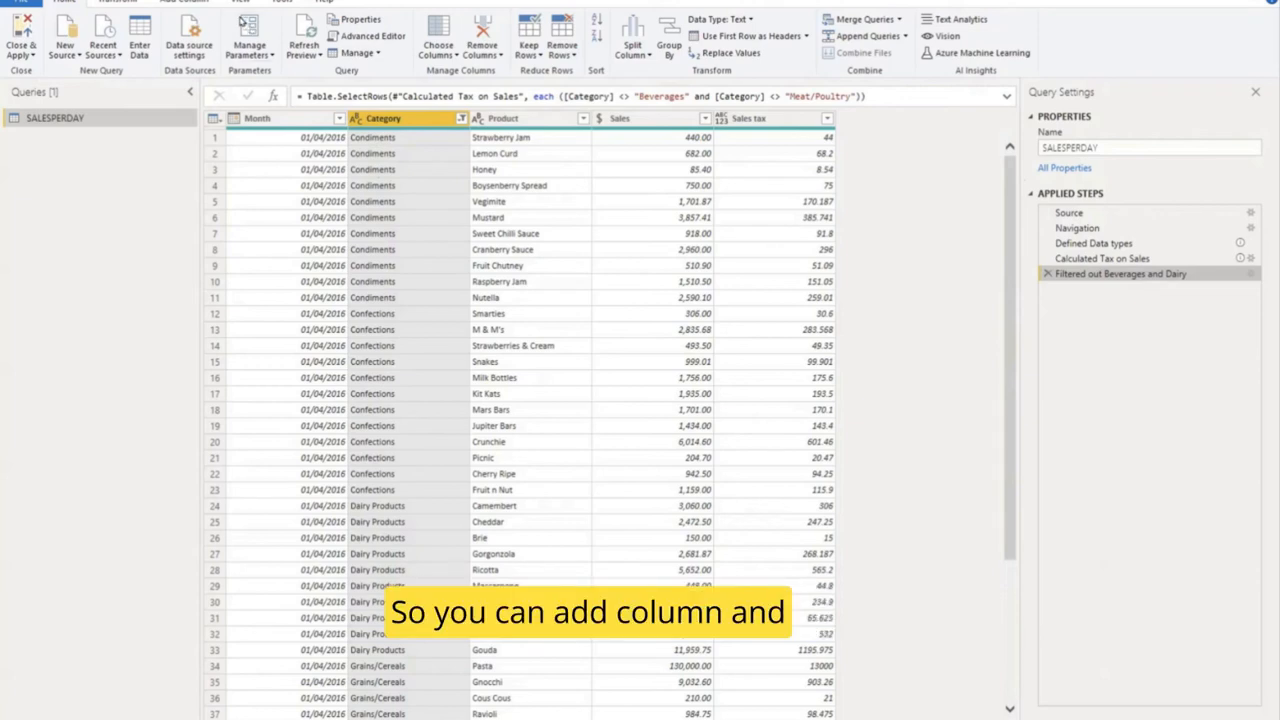
Start a new conditional column and name it "Volume Discount"
{"action": "scroll", "coordinate": [241, 21], "scroll_direction": "down", "scroll_amount": 2}
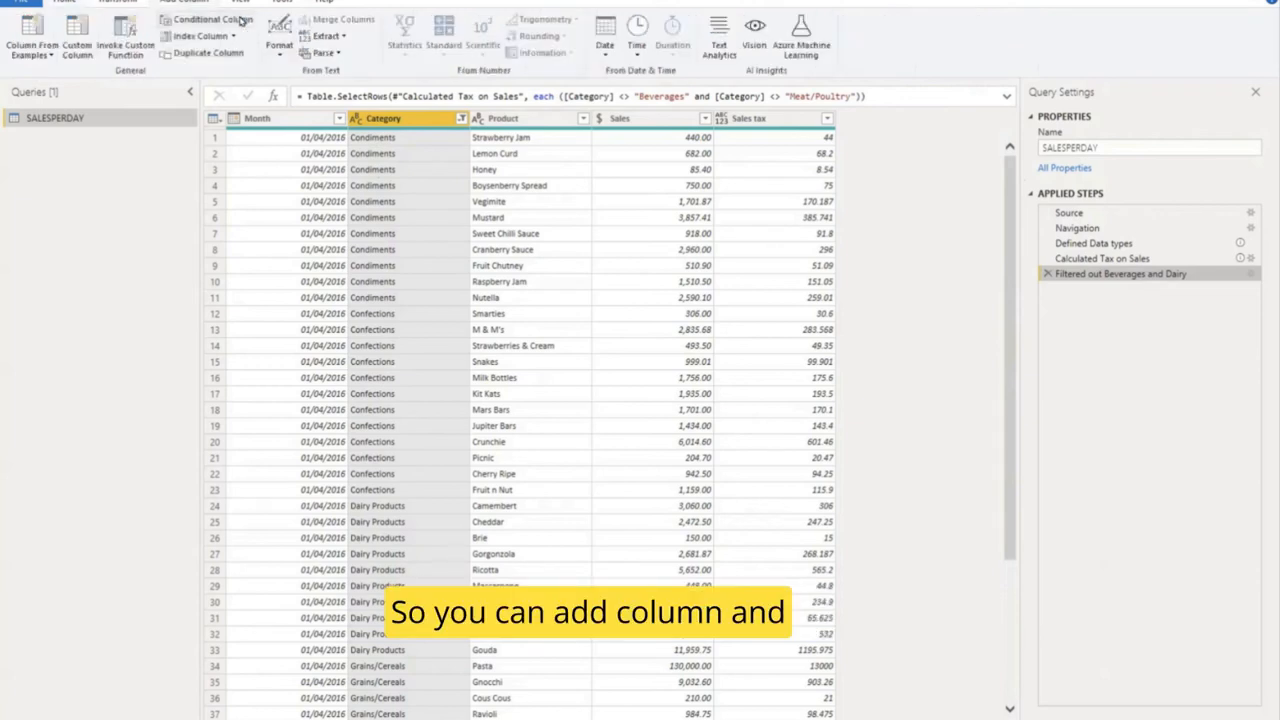
{"action": "left_click", "coordinate": [241, 21]}
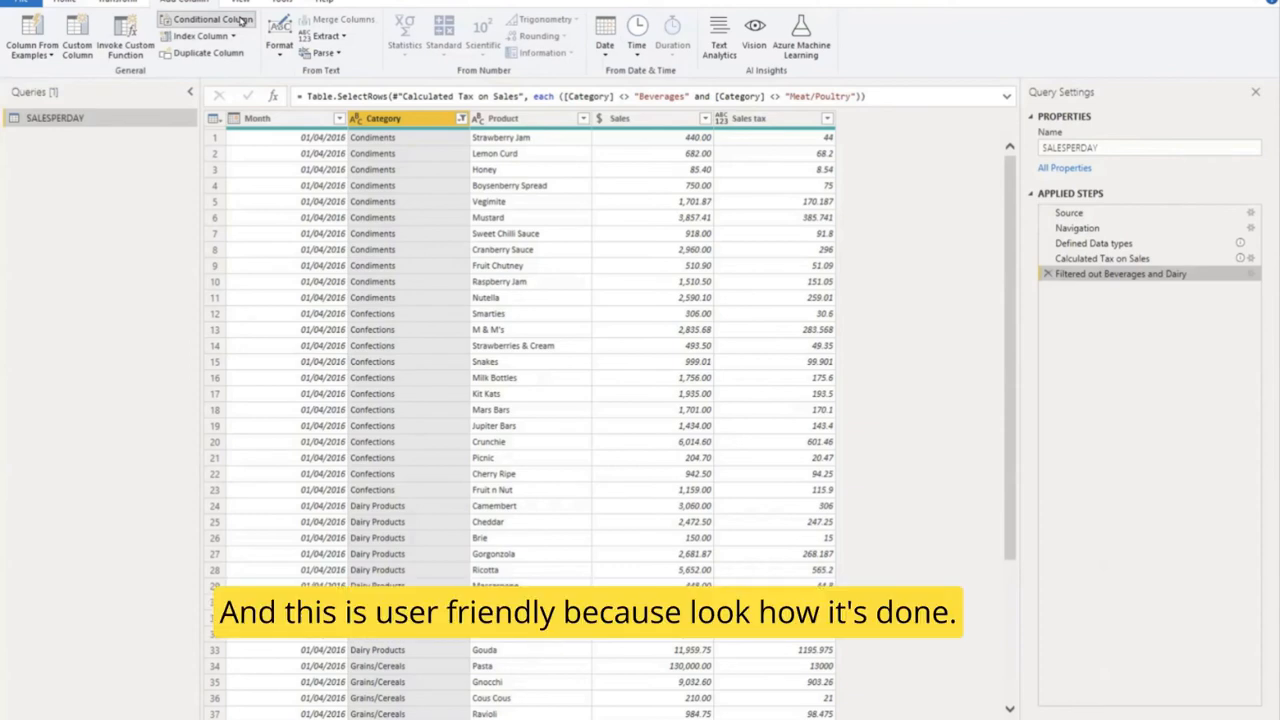
{"action": "left_click", "coordinate": [240, 20]}
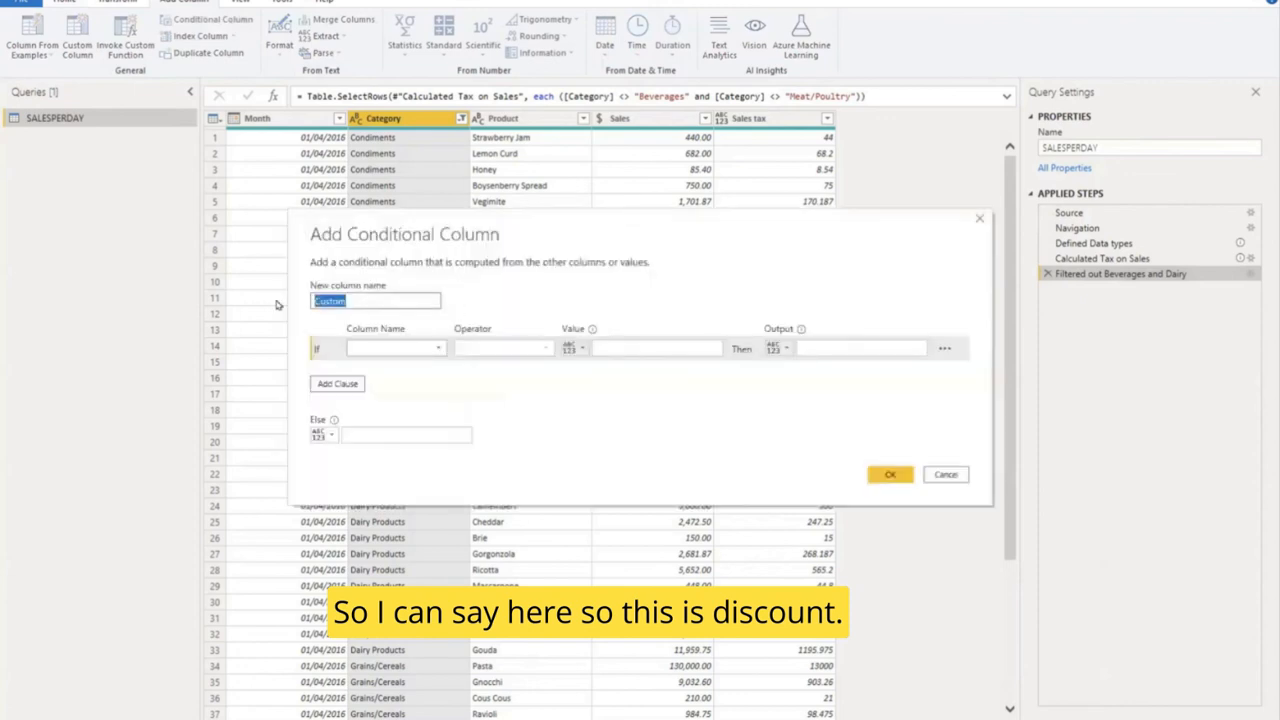
{"action": "type", "text": "Discount"}
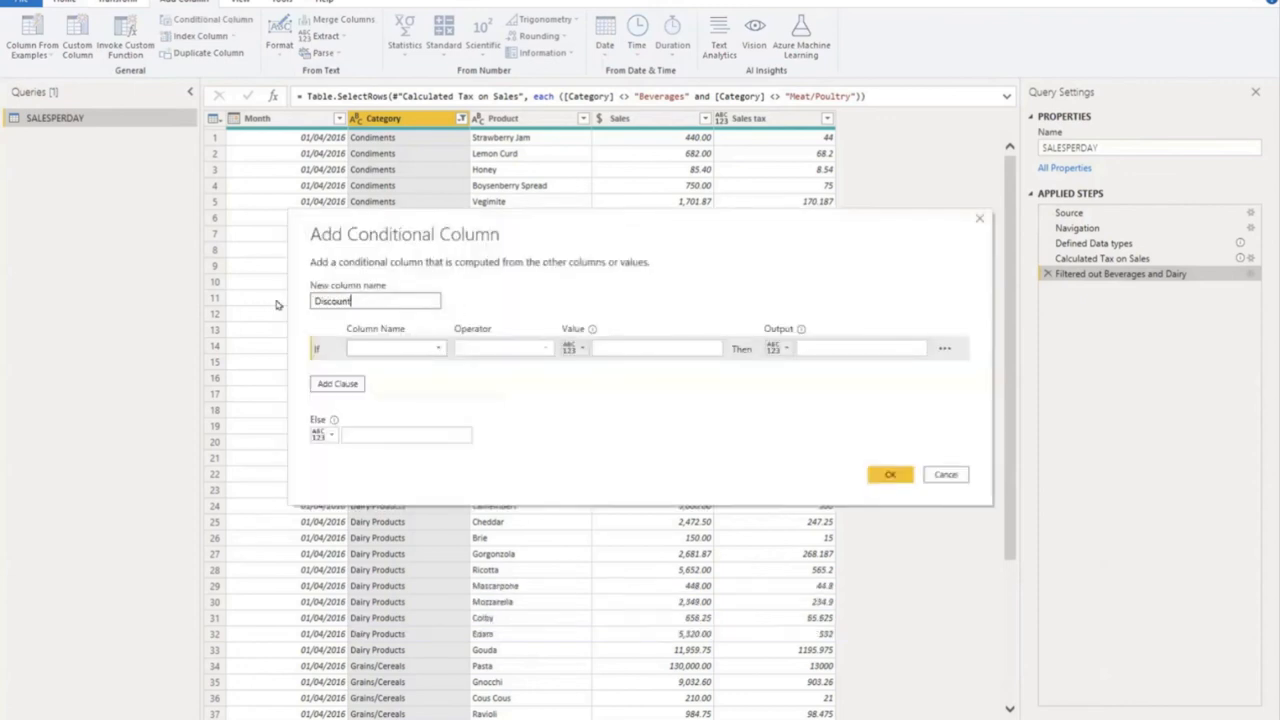
{"action": "key", "text": "Home"}
{"action": "type", "text": "Volume"}
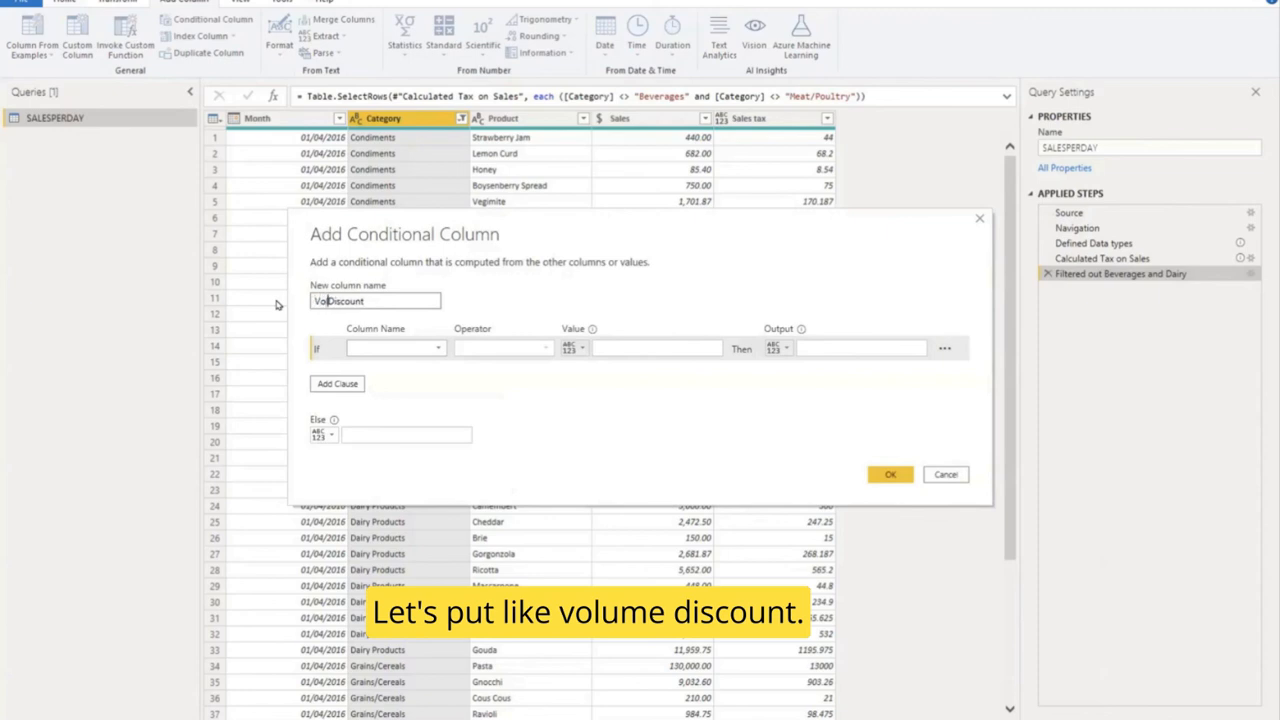
Define the Volume Discount rule as 5% if Sales is greater than 1000, else 0, and create the column
{"action": "left_click", "coordinate": [380, 348]}
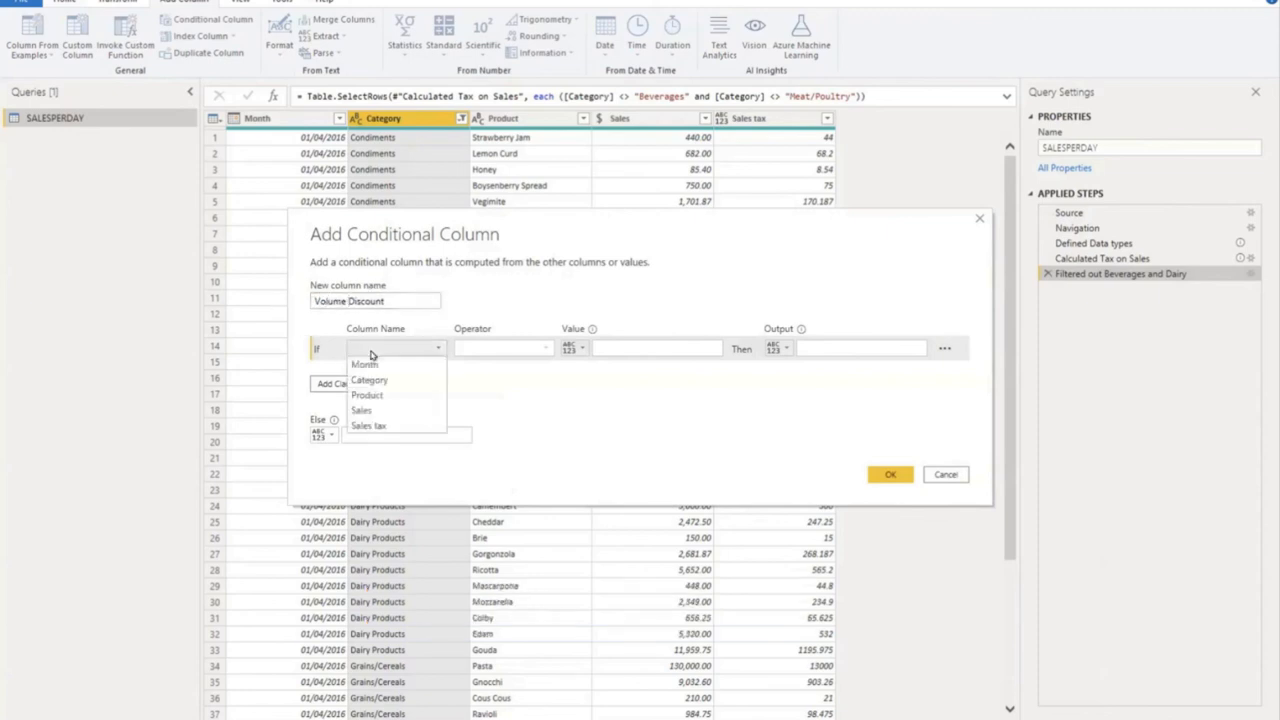
{"action": "left_click", "coordinate": [405, 412]}
{"action": "left_click", "coordinate": [500, 348]}
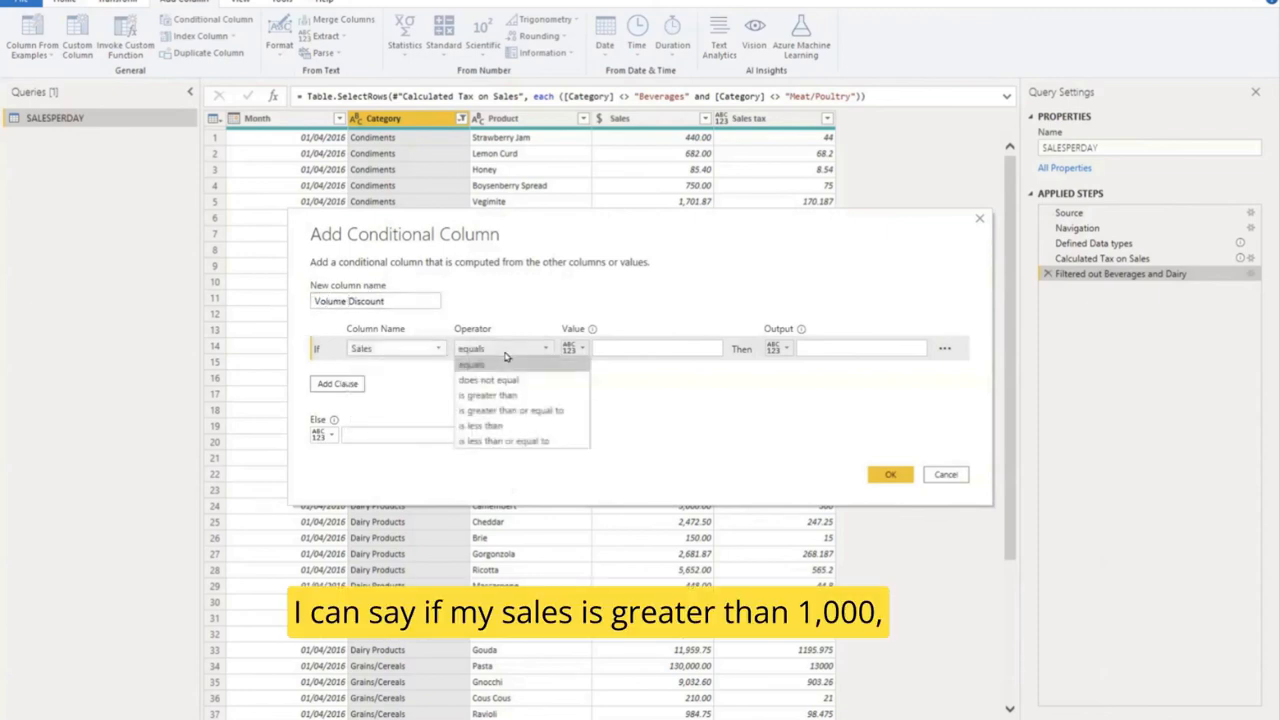
{"action": "left_click", "coordinate": [495, 396]}
{"action": "left_click", "coordinate": [606, 350]}
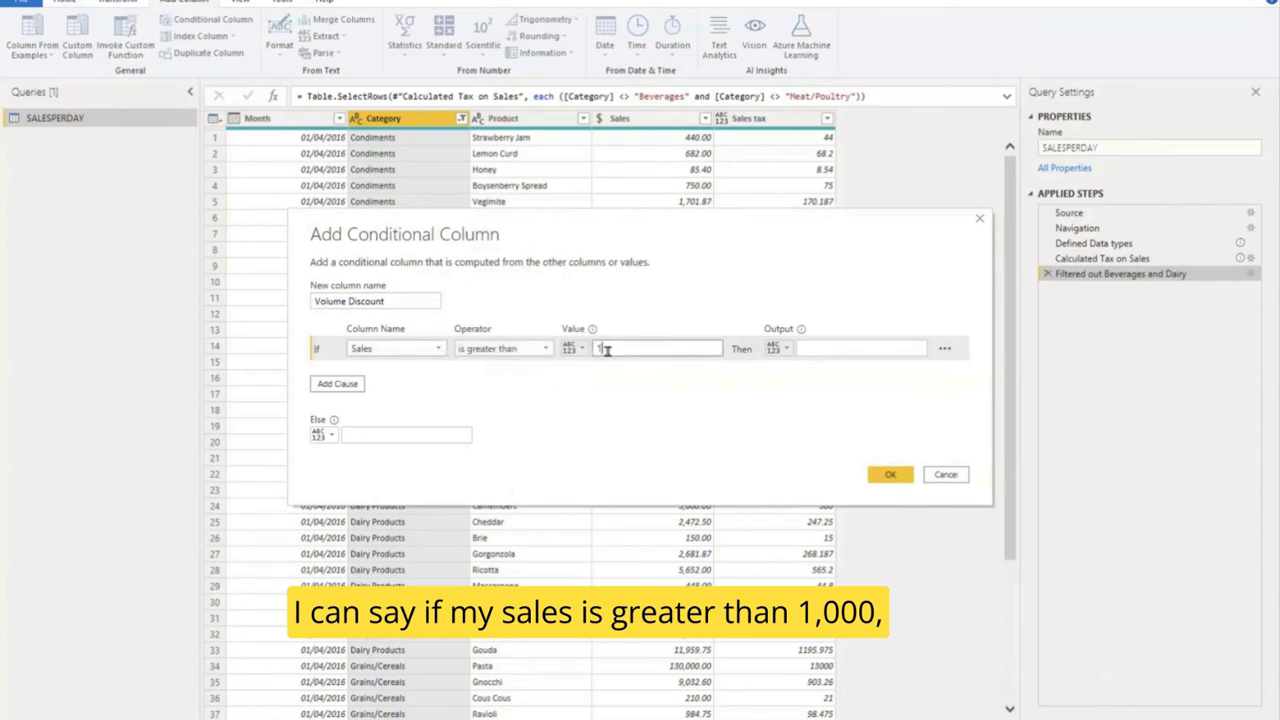
{"action": "left_click", "coordinate": [819, 348]}
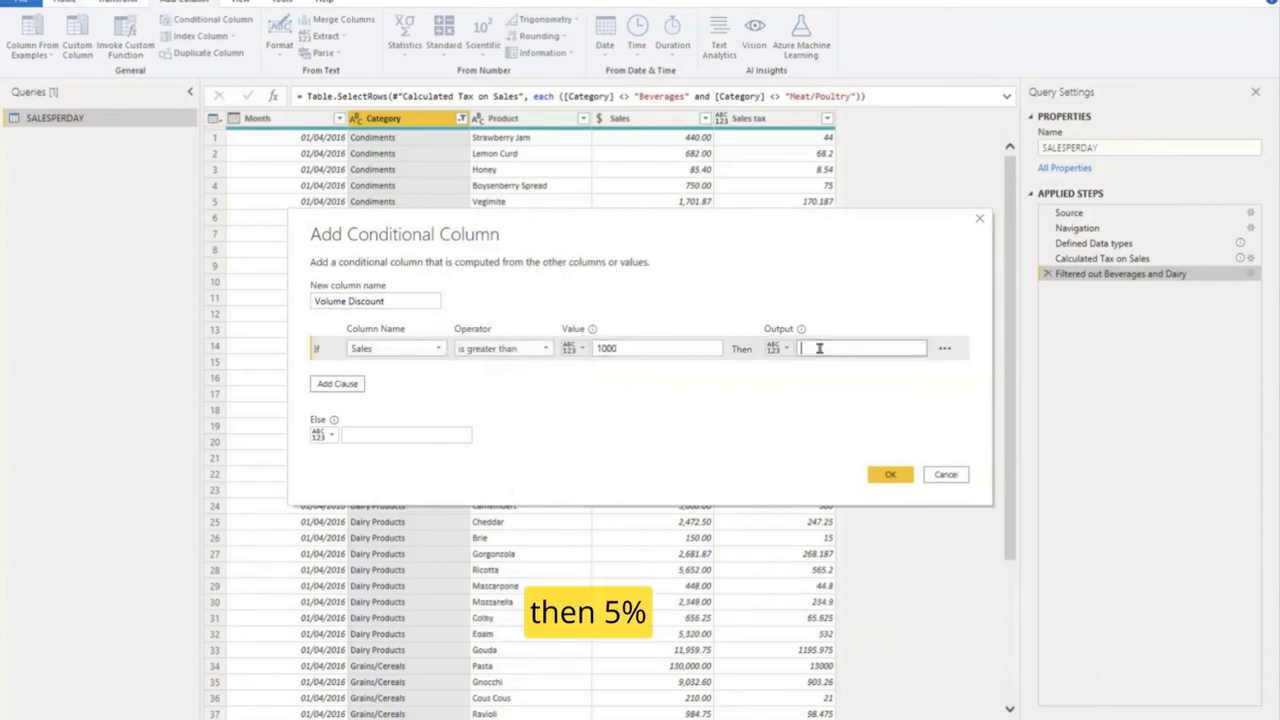
{"action": "type", "text": "5%"}
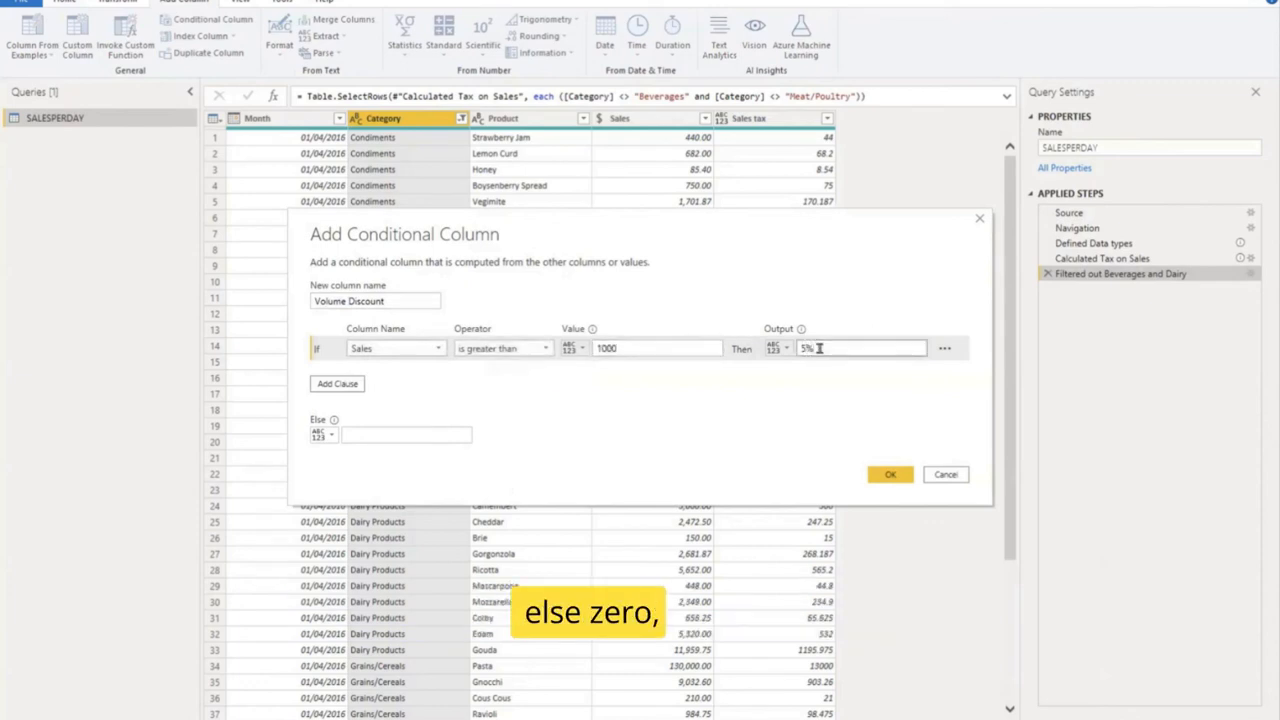
{"action": "left_click", "coordinate": [444, 435]}
{"action": "type", "text": "0"}
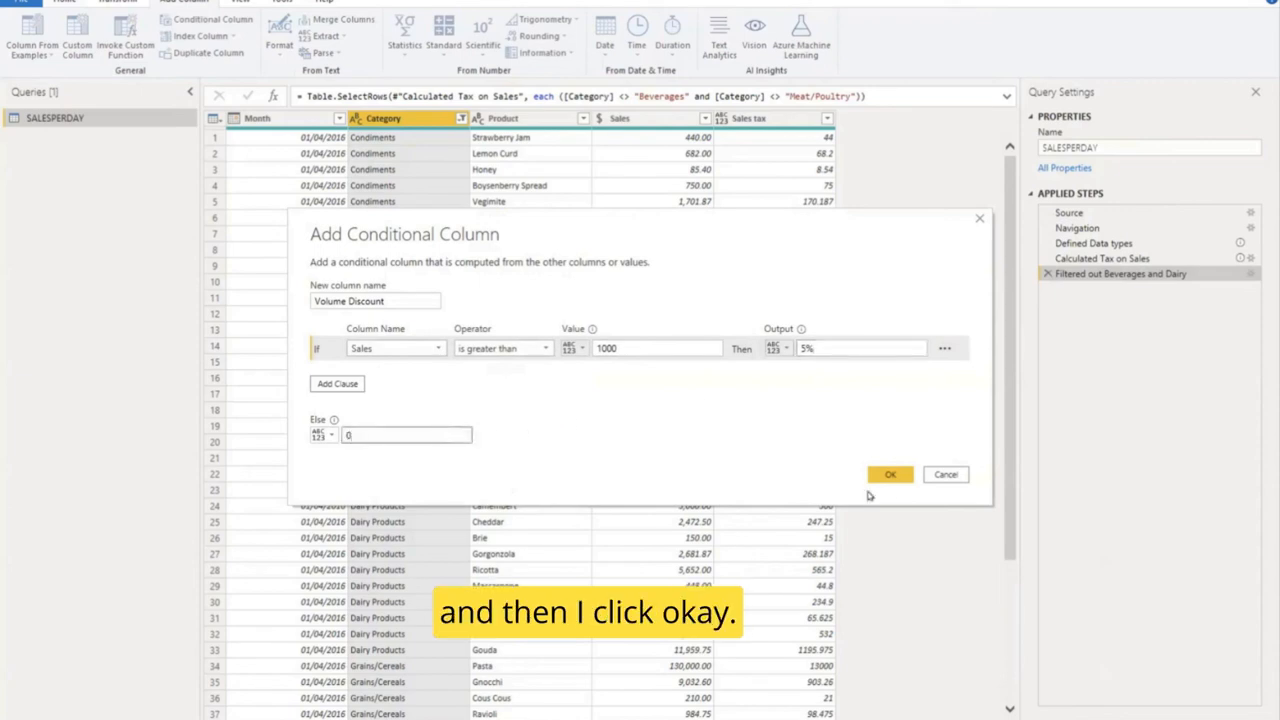
{"action": "left_click", "coordinate": [899, 477]}
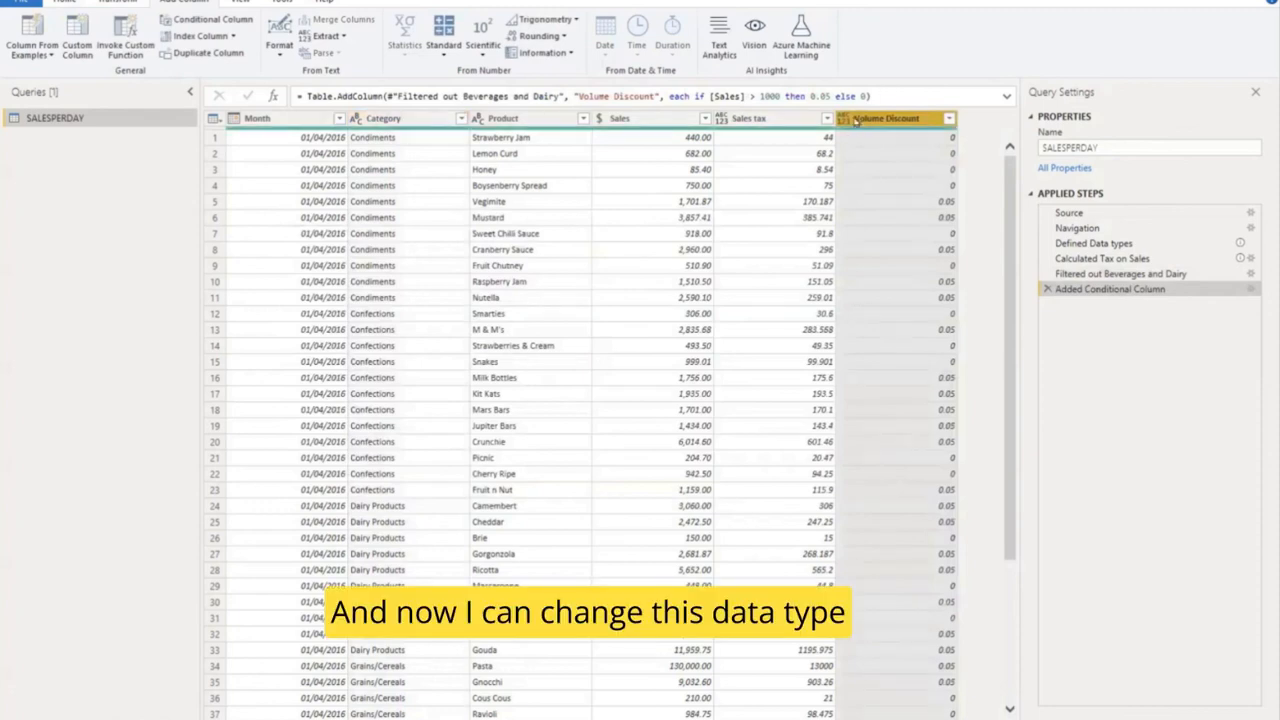
Set the data type of the Volume Discount column to Percentage
{"action": "left_click", "coordinate": [853, 119]}
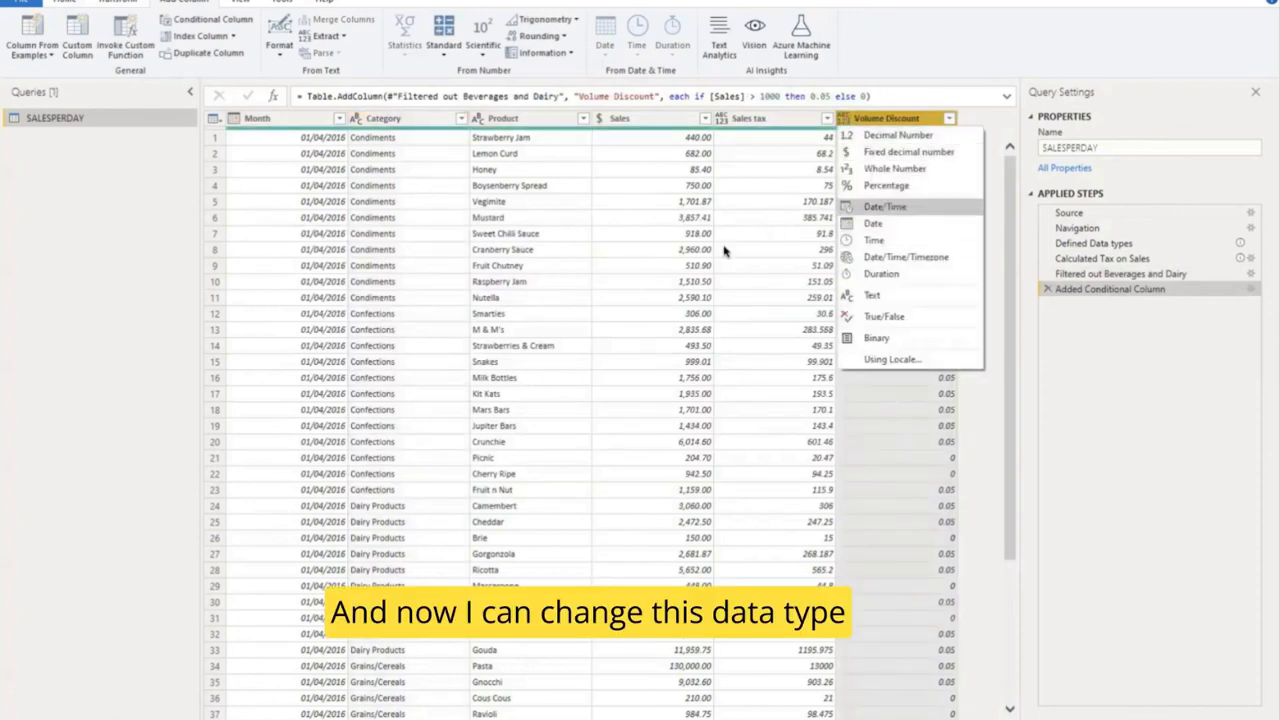
{"action": "left_click", "coordinate": [906, 185]}
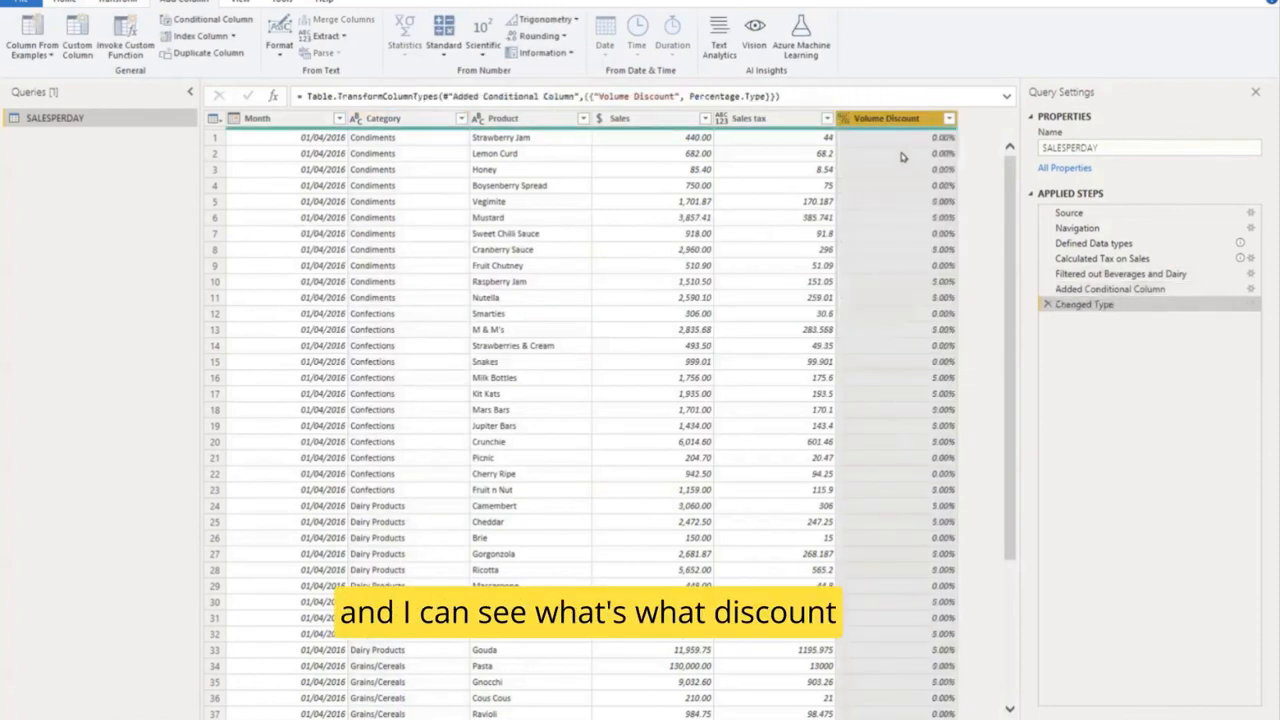